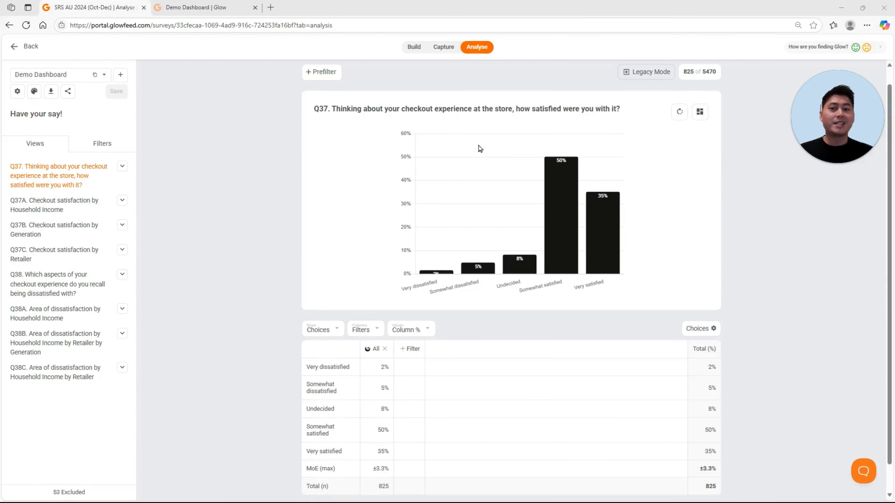
pyautogui.click(479, 59)
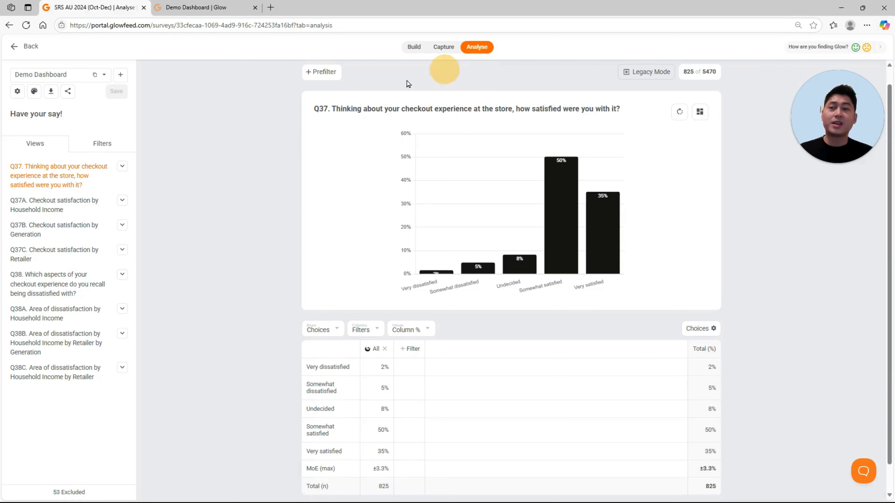
pyautogui.click(43, 150)
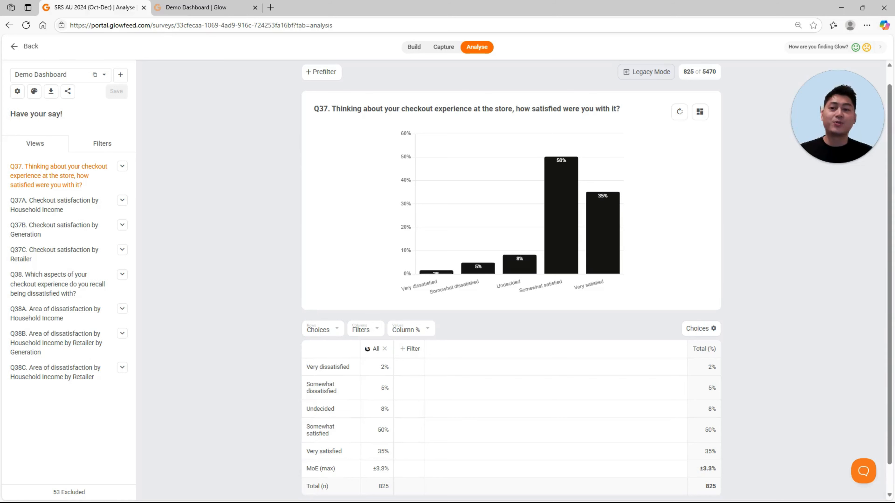
# Step: Start a new dashboard filter and name it "55+ year olds"
pyautogui.click(96, 150)
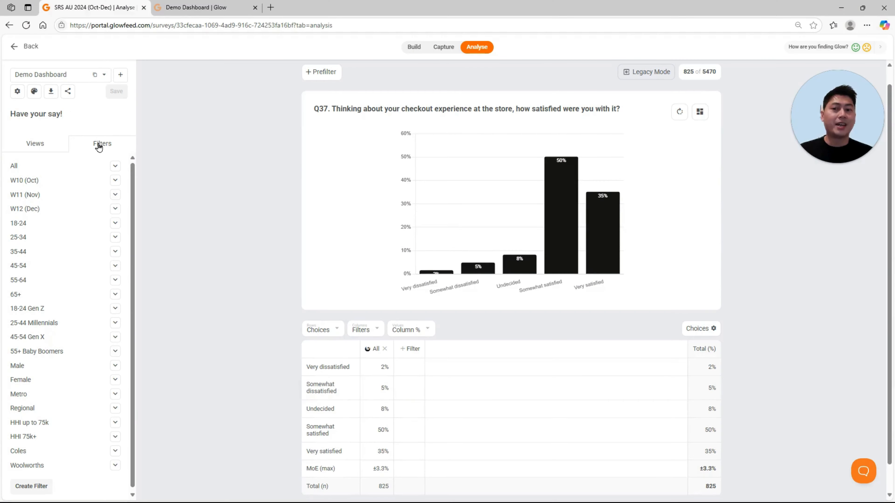
pyautogui.click(99, 147)
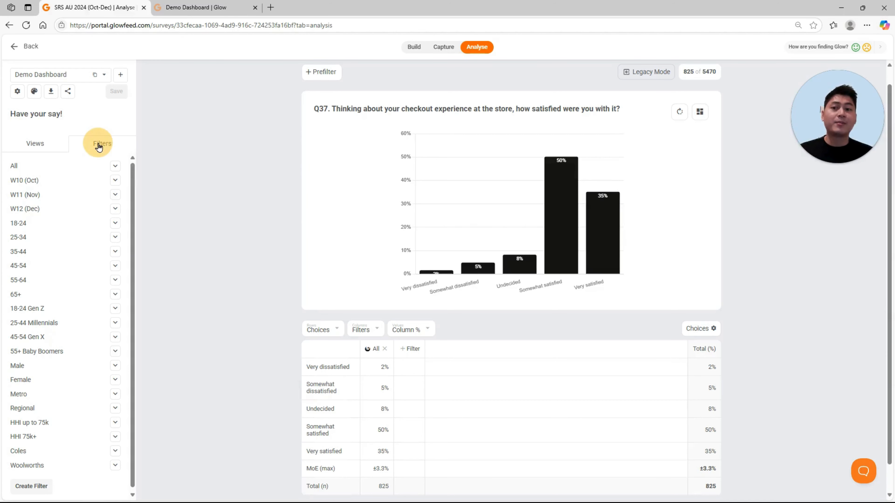
pyautogui.click(25, 486)
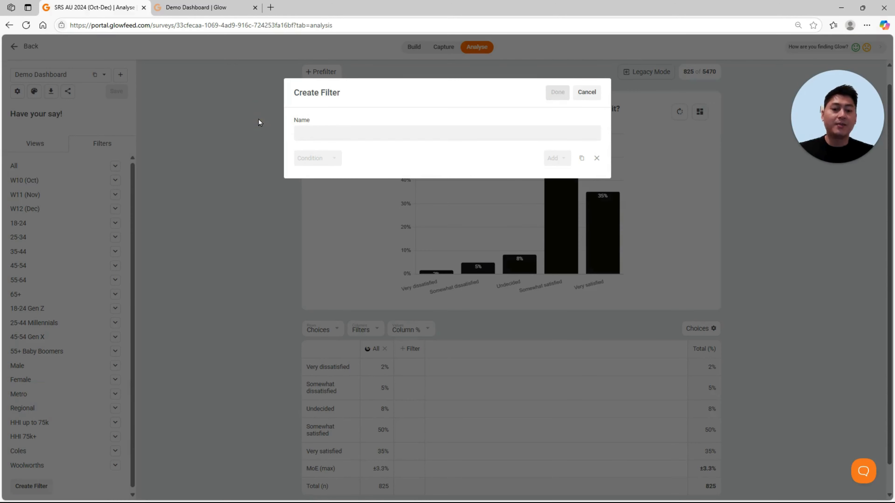
pyautogui.write('55+ year olds')
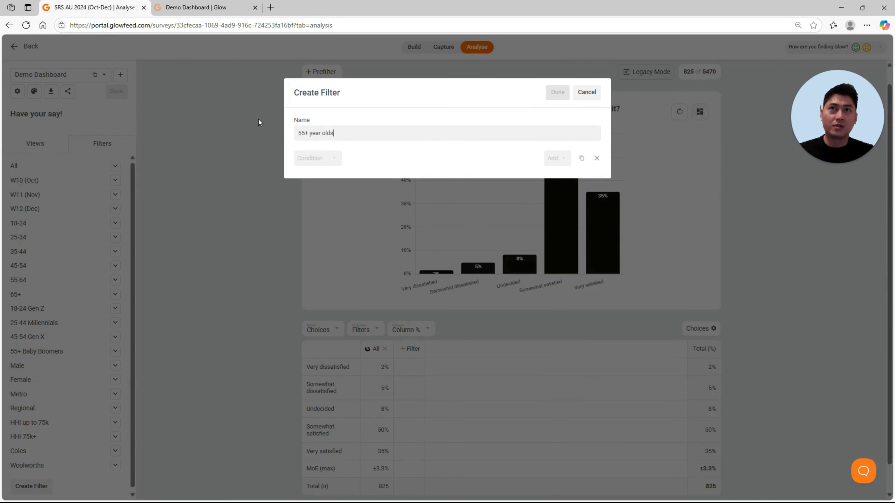
# Step: Set the filter's condition to the question "Q1: What is your age?", found by searching for "age"
pyautogui.click(309, 159)
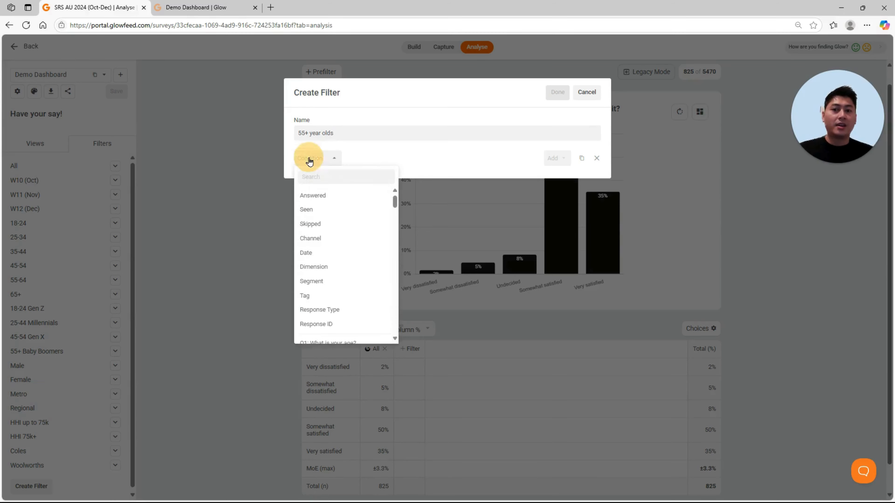
pyautogui.click(330, 175)
pyautogui.scroll(-3, 343, 258)
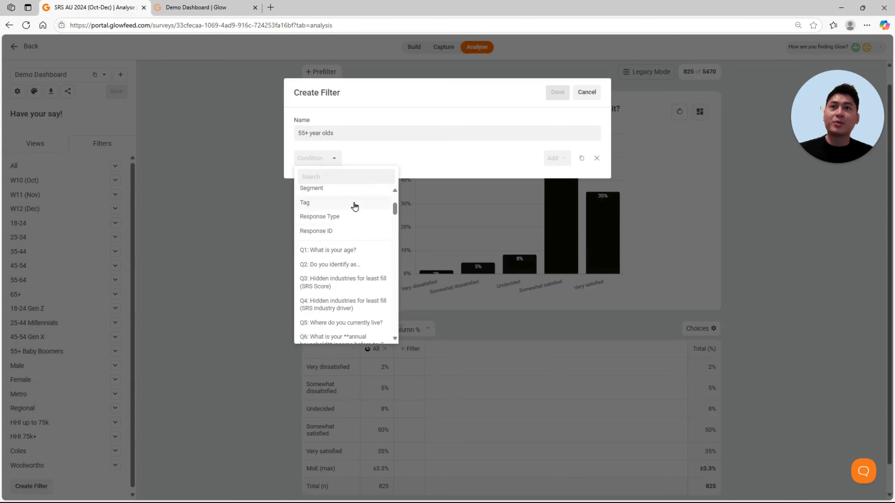
pyautogui.write('age')
pyautogui.click(357, 200)
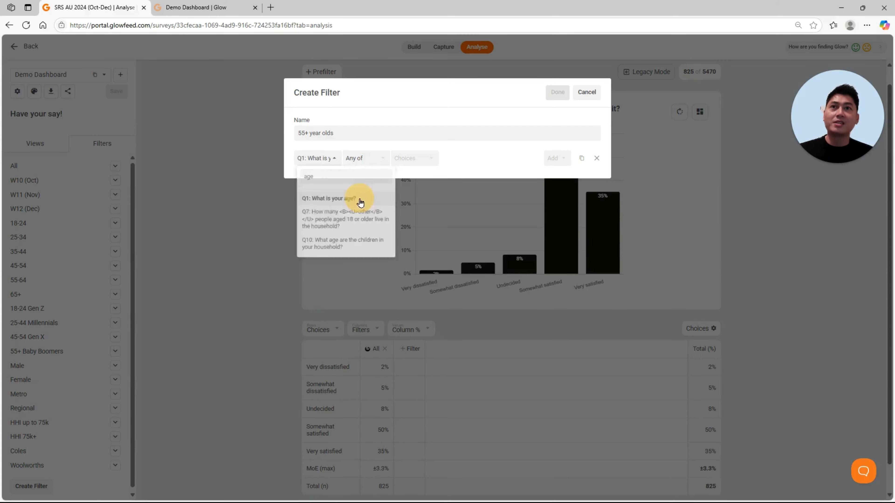
# Step: Match any of the choices "55-64 years" and "65 years or over" and finish creating the filter
pyautogui.click(371, 155)
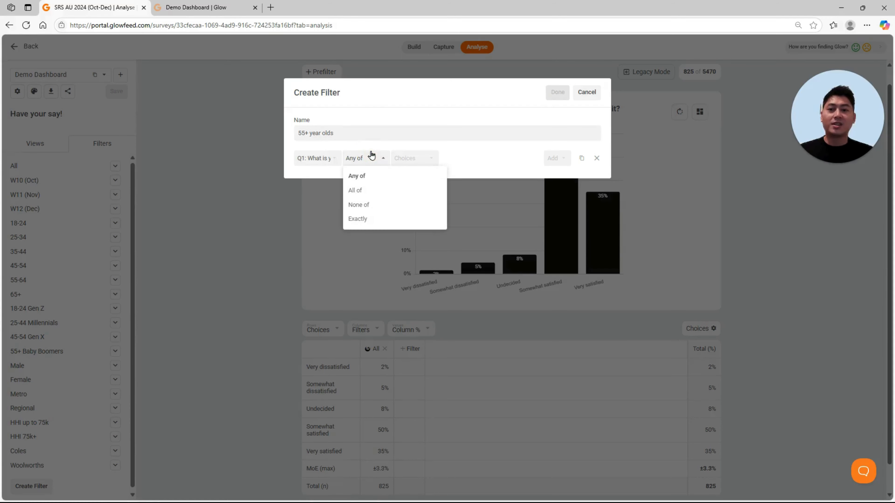
pyautogui.click(411, 157)
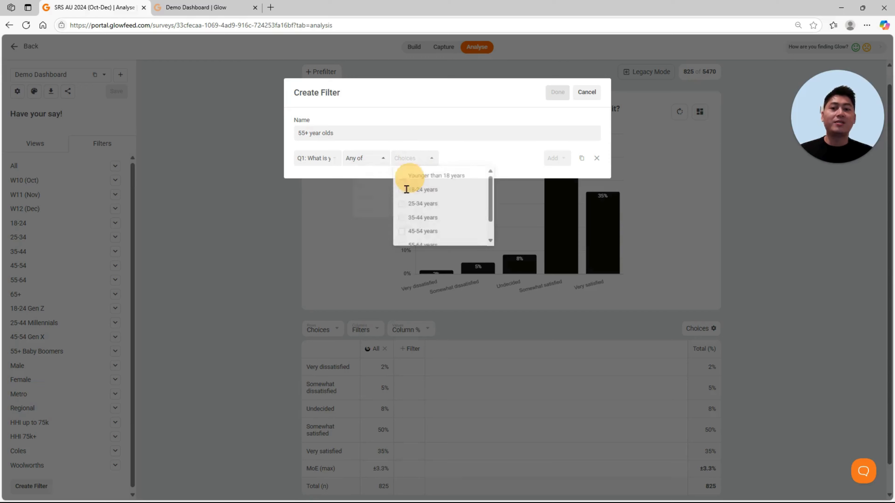
pyautogui.scroll(-2, 423, 222)
pyautogui.click(430, 226)
pyautogui.click(433, 238)
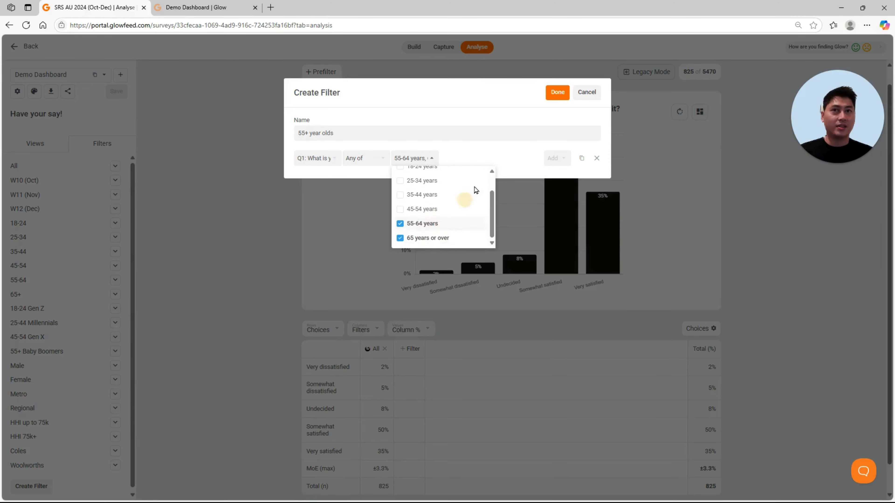
pyautogui.click(504, 153)
pyautogui.click(557, 92)
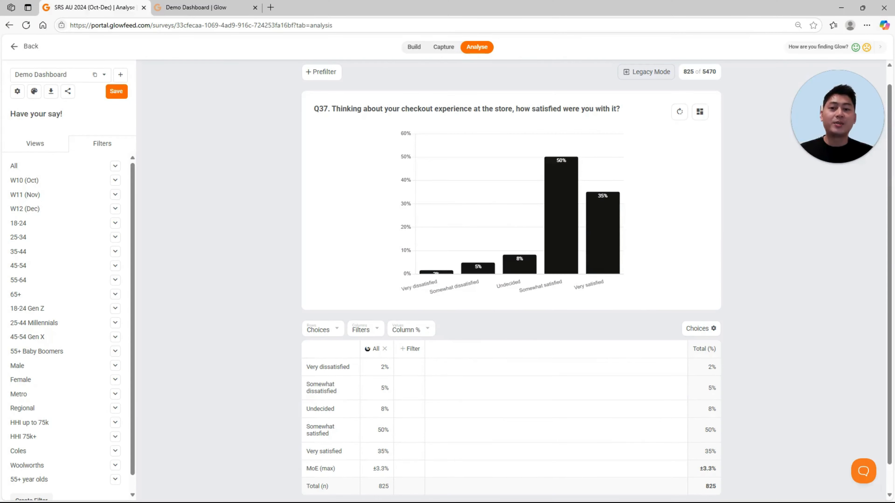
# Step: Add the Male, Female, Metro and Regional filters as columns to the Q37 checkout satisfaction view
pyautogui.click(49, 143)
pyautogui.click(63, 180)
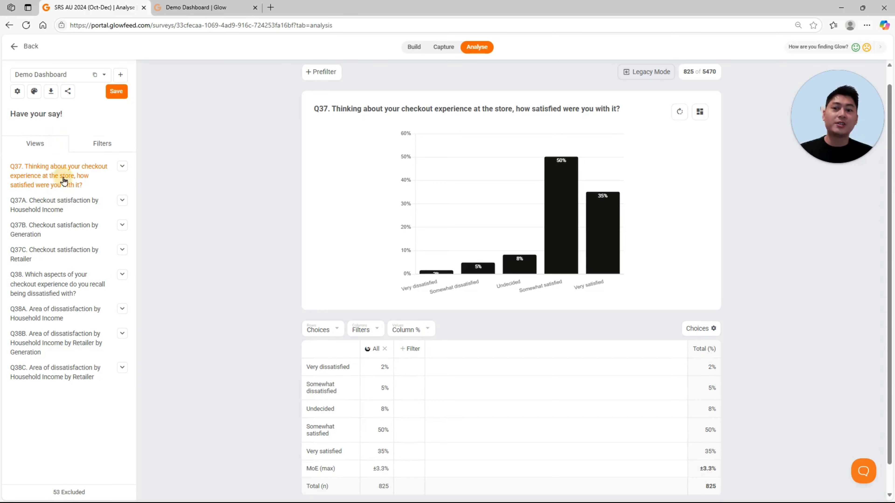
pyautogui.click(415, 352)
pyautogui.moveTo(415, 351); pyautogui.dragTo(402, 347)
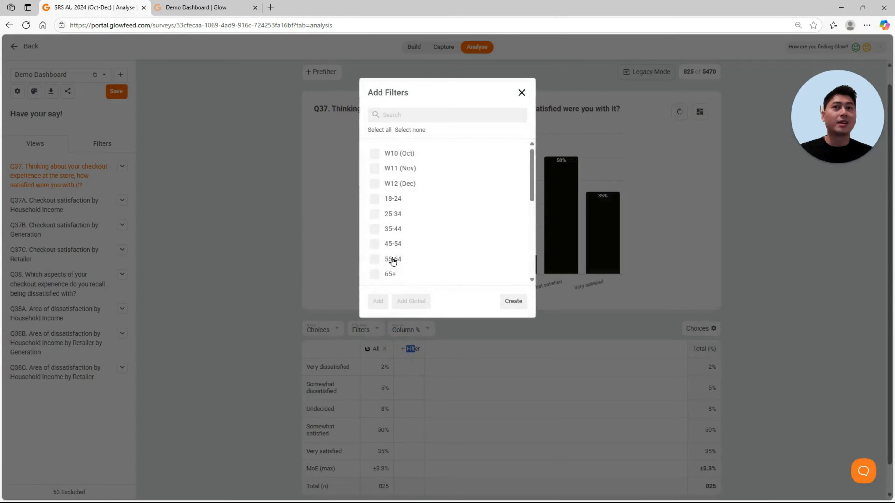
pyautogui.scroll(-4, 393, 260)
pyautogui.click(395, 216)
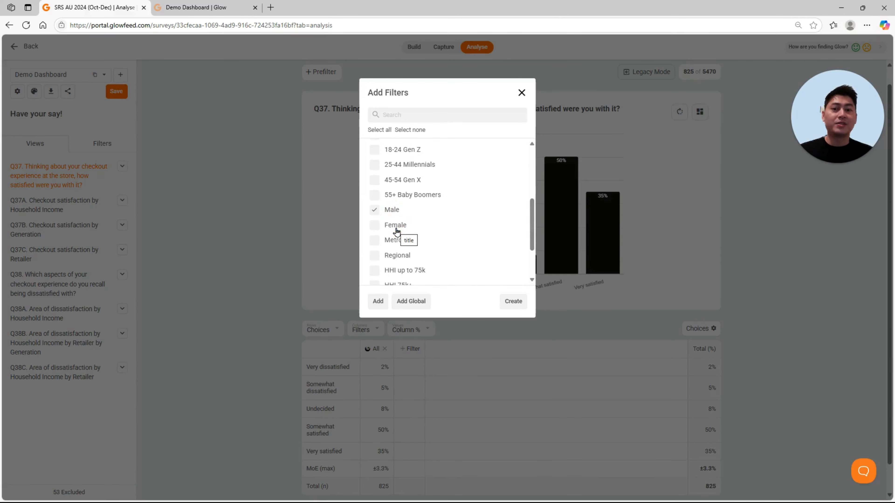
pyautogui.click(395, 226)
pyautogui.click(392, 240)
pyautogui.click(393, 256)
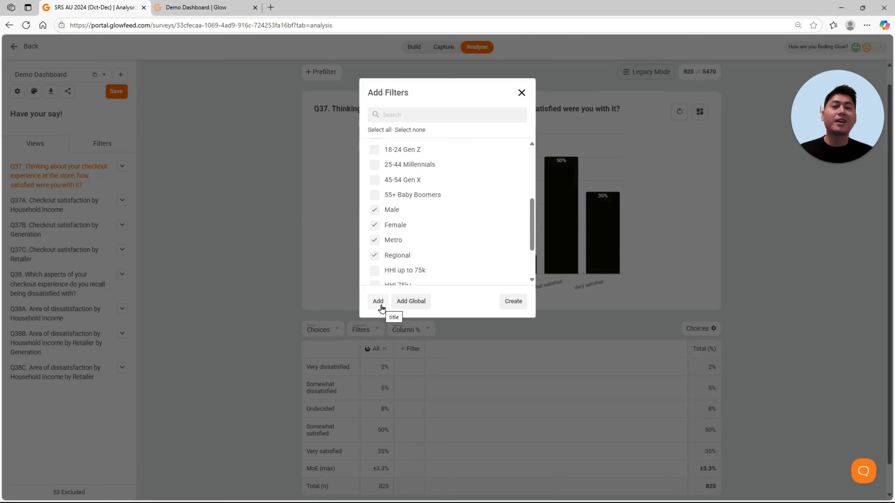
pyautogui.click(379, 302)
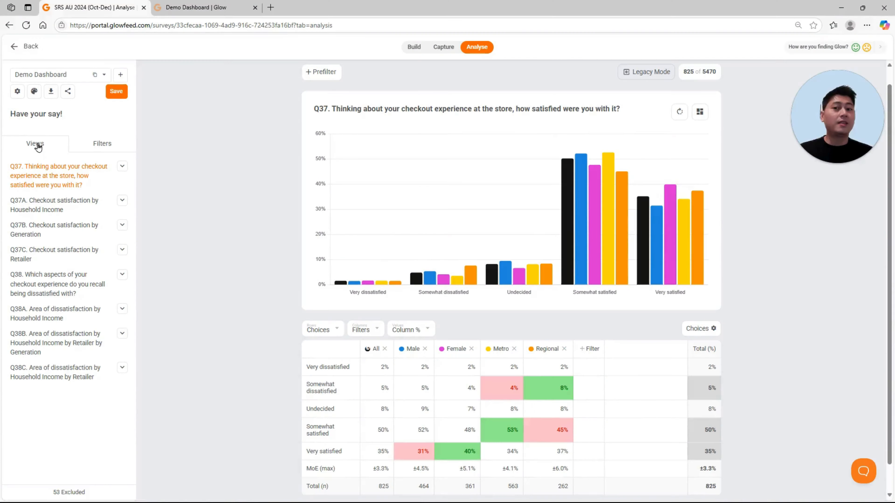
# Step: Switch the Q37 view to private and back to public
pyautogui.click(36, 142)
pyautogui.click(122, 166)
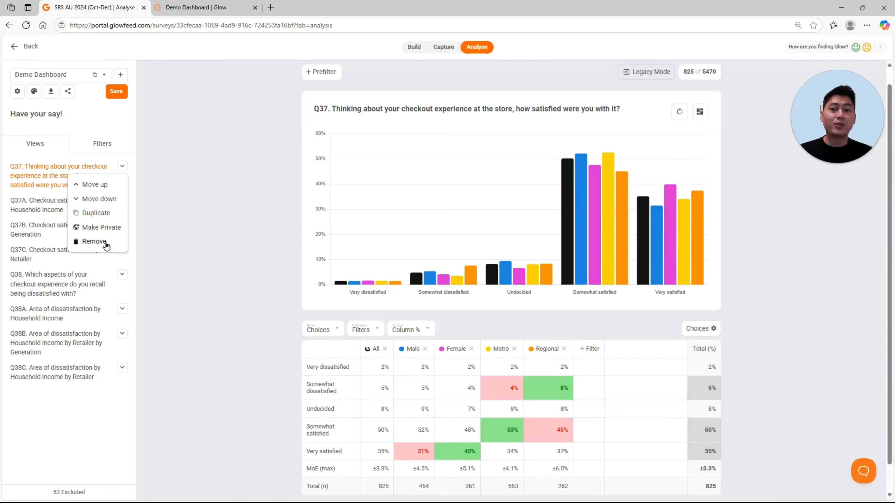
pyautogui.click(112, 230)
pyautogui.click(113, 229)
pyautogui.click(113, 229)
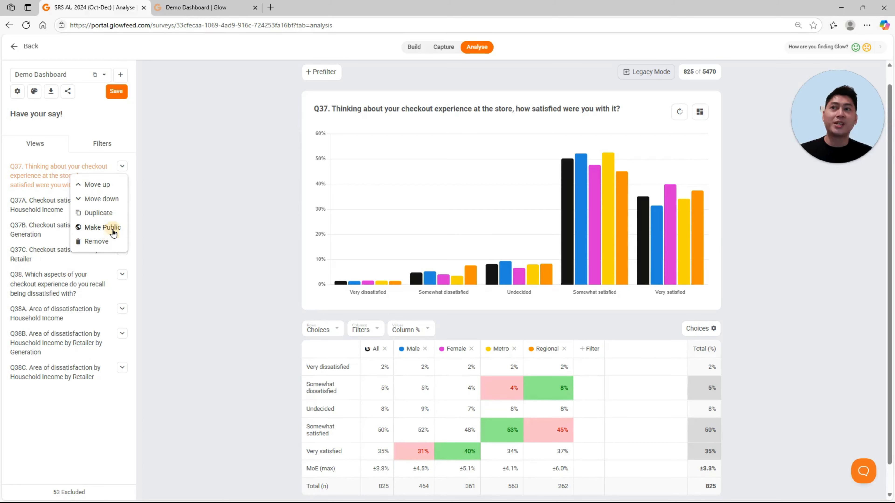
pyautogui.click(113, 233)
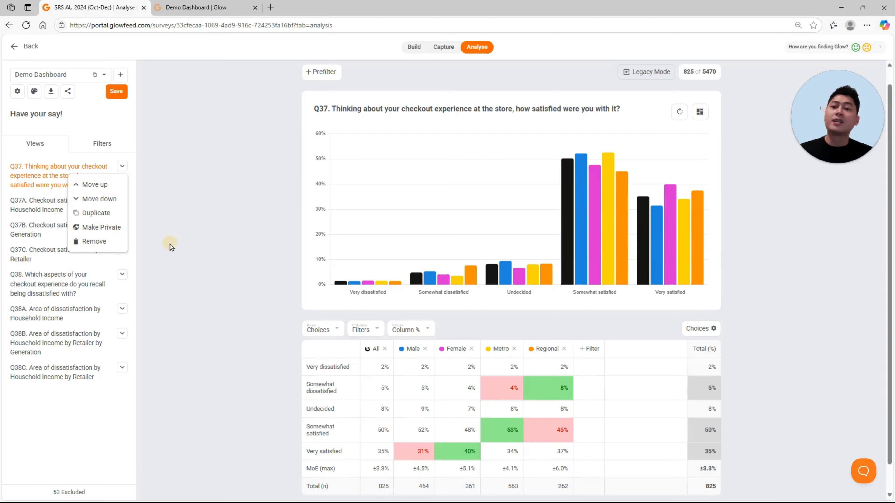
pyautogui.click(170, 244)
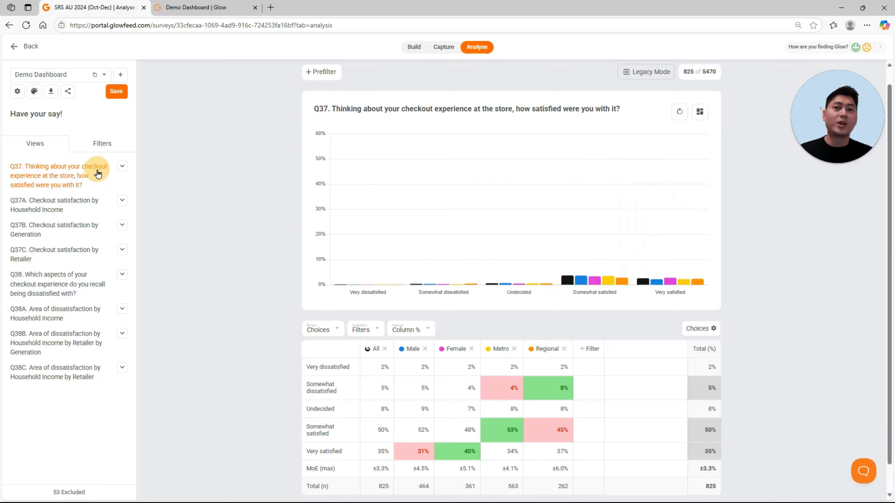
# Step: Look through the Q37A, Q37B and Q37C charts of checkout satisfaction by household income, generation and retailer
pyautogui.click(74, 208)
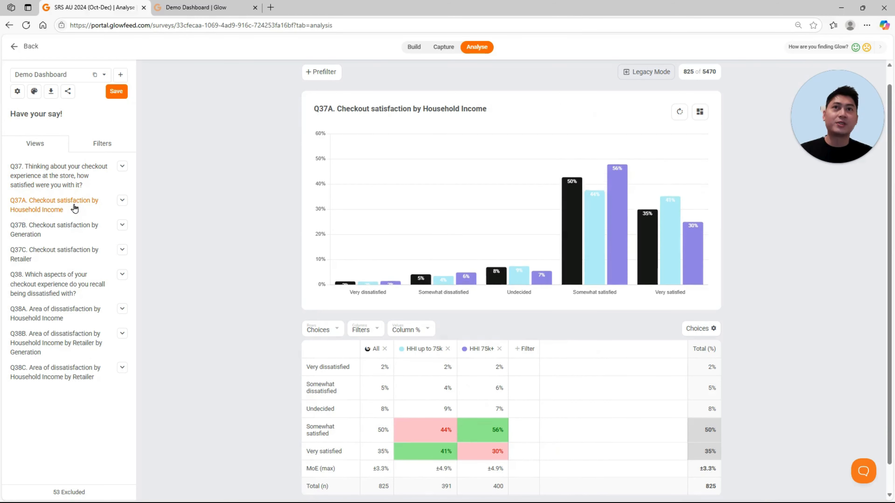
pyautogui.click(69, 233)
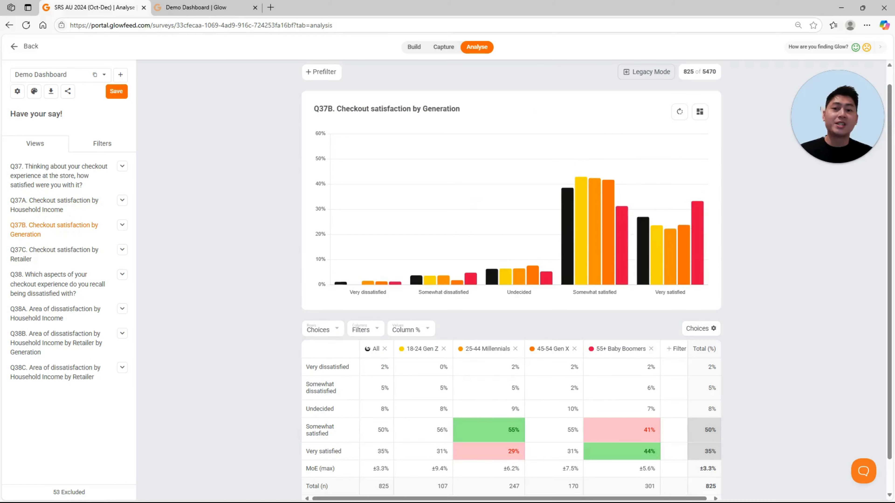
pyautogui.click(59, 254)
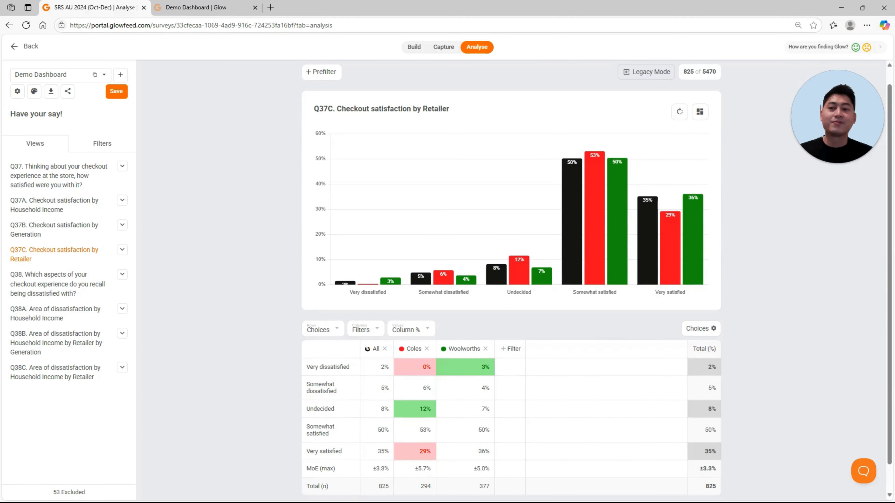
# Step: Review the available actions for the Q37C view and the list of excluded views
pyautogui.click(122, 251)
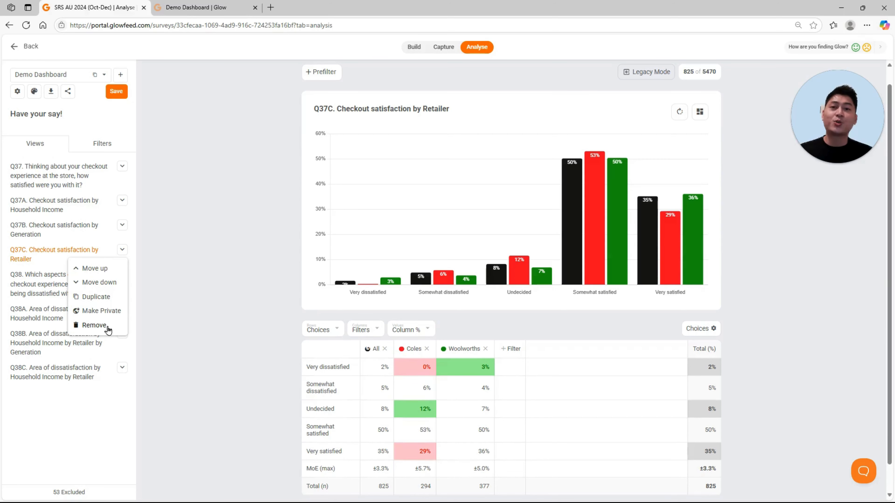
pyautogui.click(155, 329)
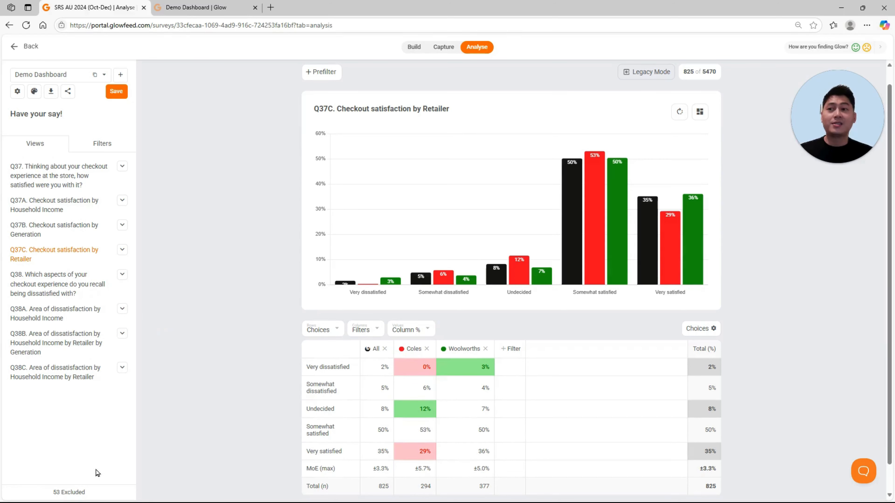
pyautogui.click(90, 495)
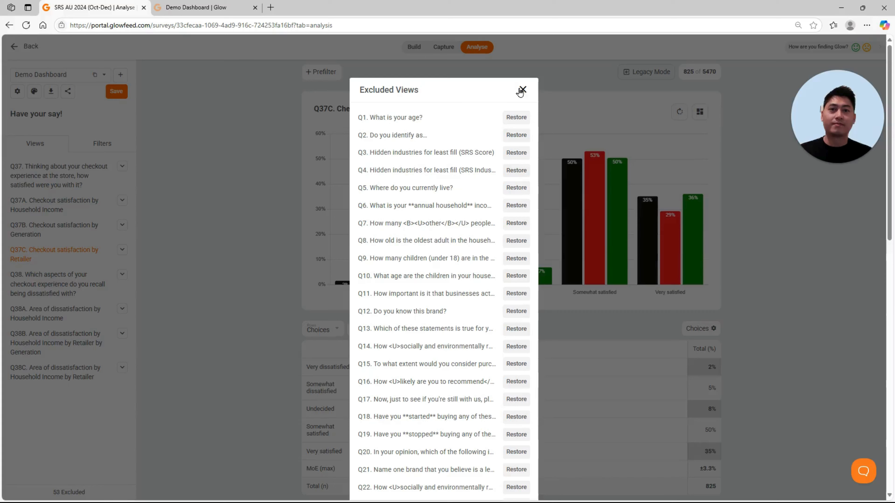
pyautogui.click(521, 89)
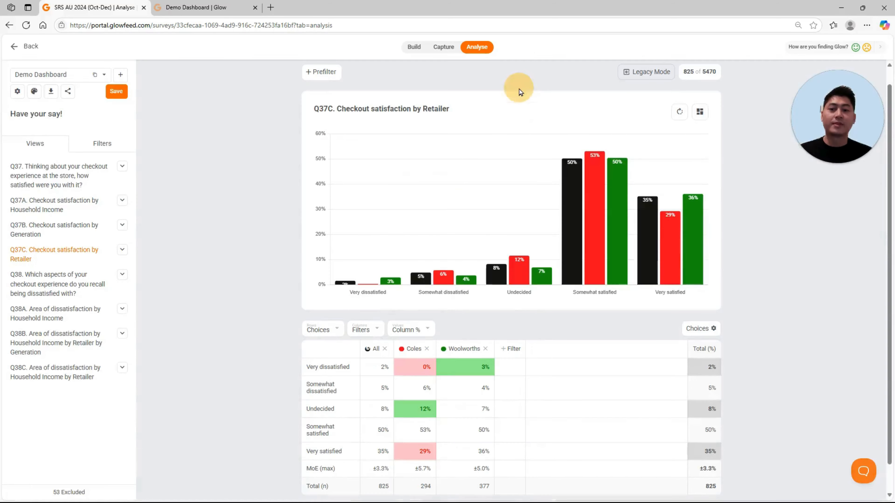
# Step: Retype the Q37C view's title as "Checkout satifaction by retailer"
pyautogui.click(339, 111)
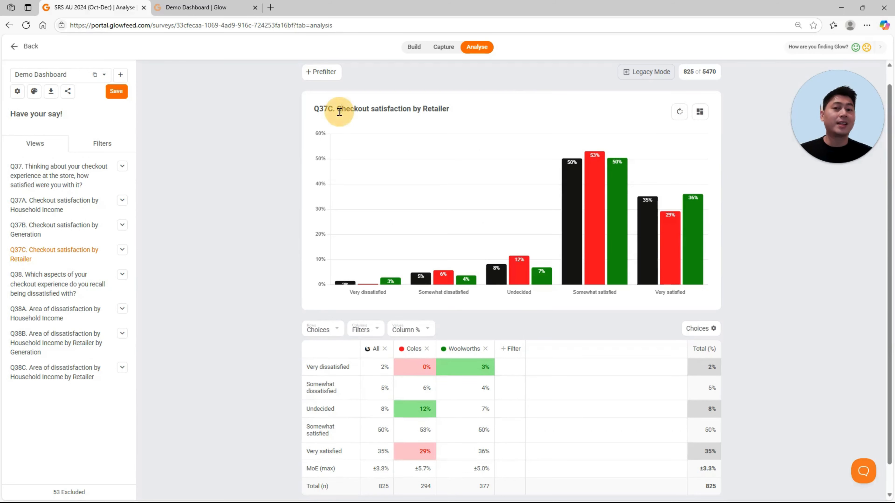
pyautogui.moveTo(338, 108); pyautogui.dragTo(521, 118)
pyautogui.write('Ch')
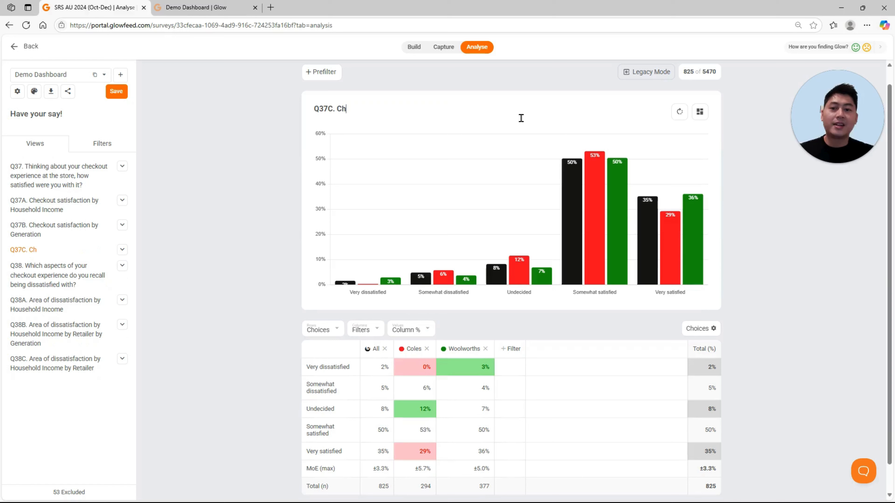
pyautogui.write('eckout satifac')
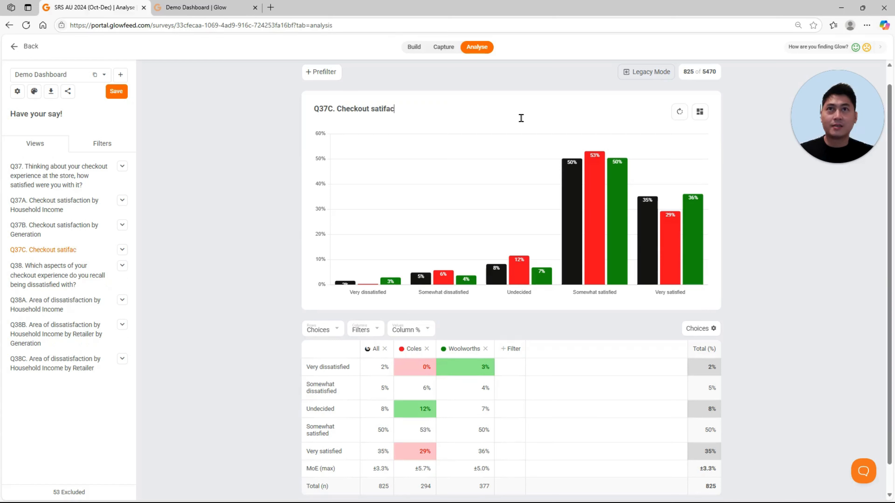
pyautogui.write('tion by retailer')
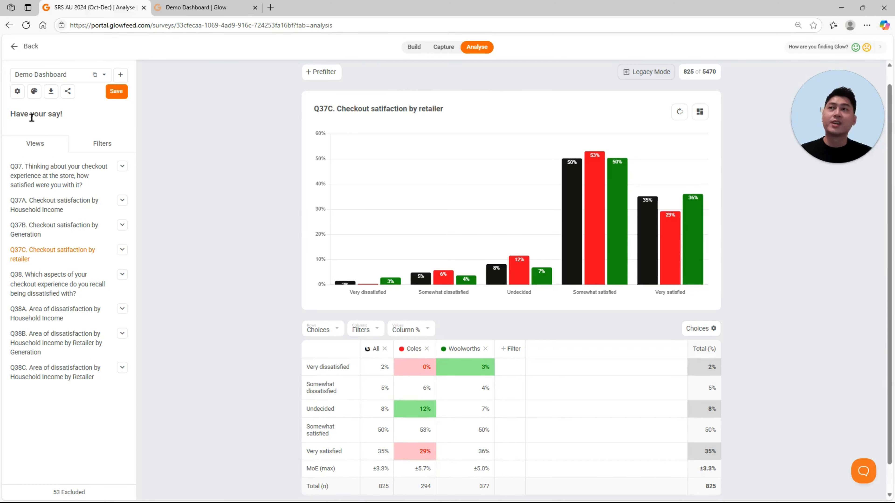
# Step: Replace the dashboard's heading with "Checkout Satisfaction"
pyautogui.tripleClick(66, 115)
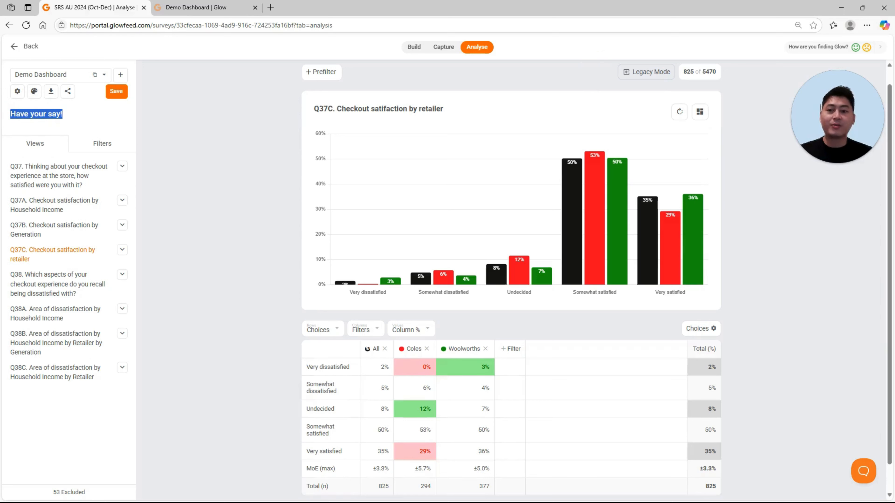
pyautogui.write('Checkout Satisf')
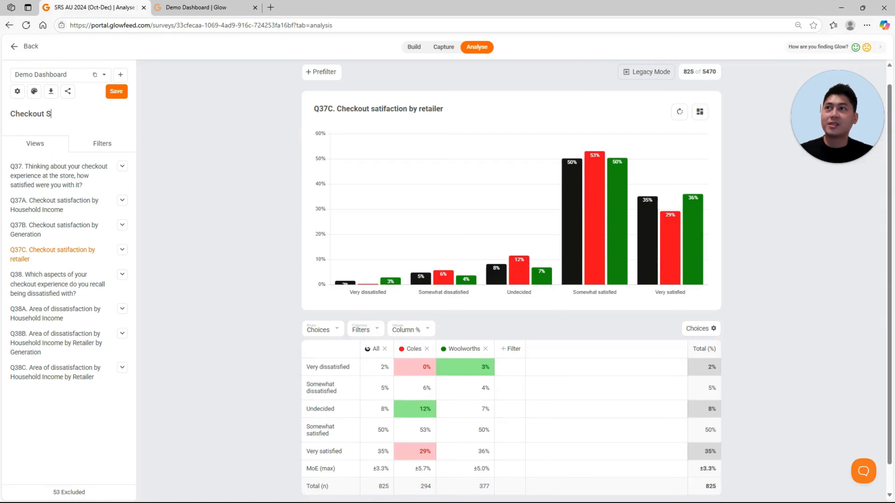
pyautogui.write('action')
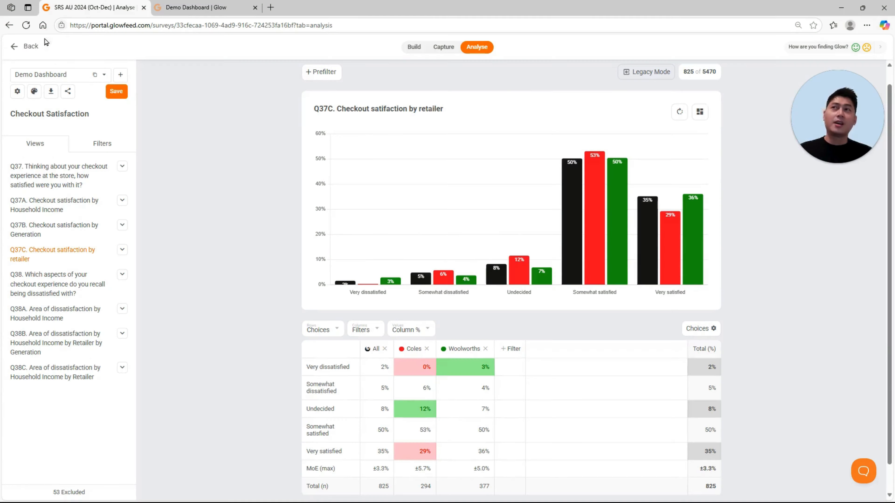
# Step: Review the list of saved dashboards and the options for adding or duplicating a dashboard
pyautogui.click(58, 72)
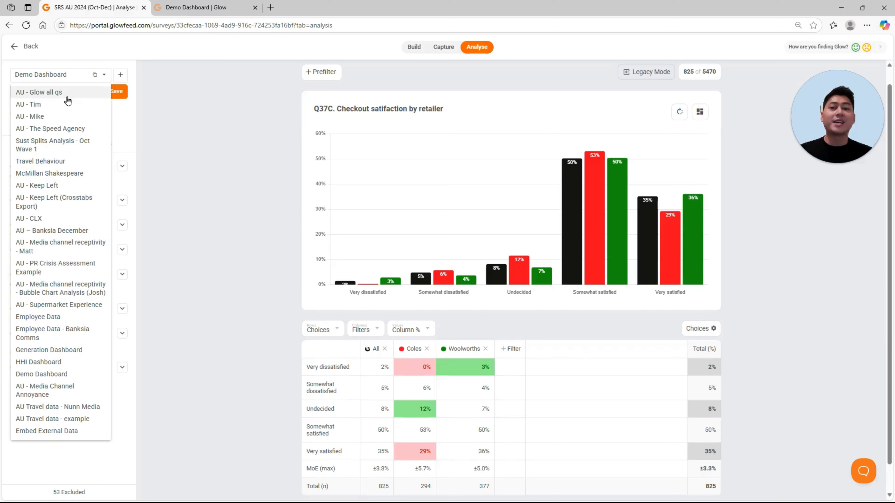
pyautogui.click(60, 74)
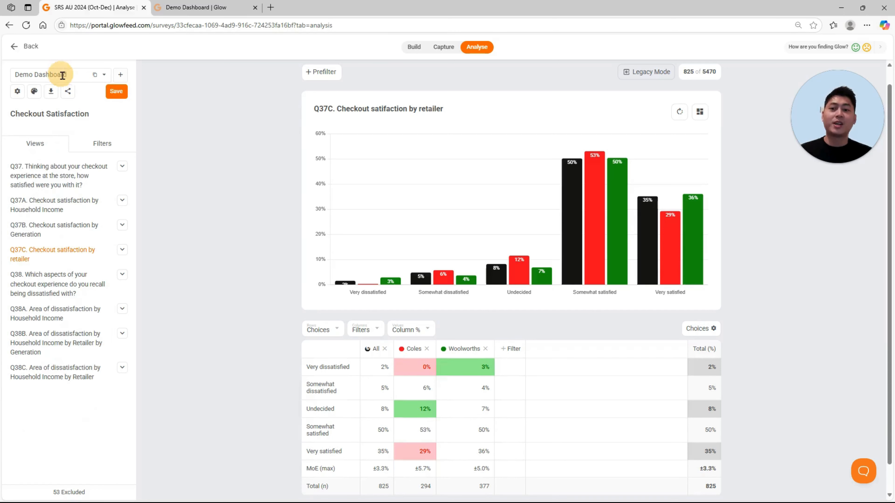
pyautogui.click(121, 76)
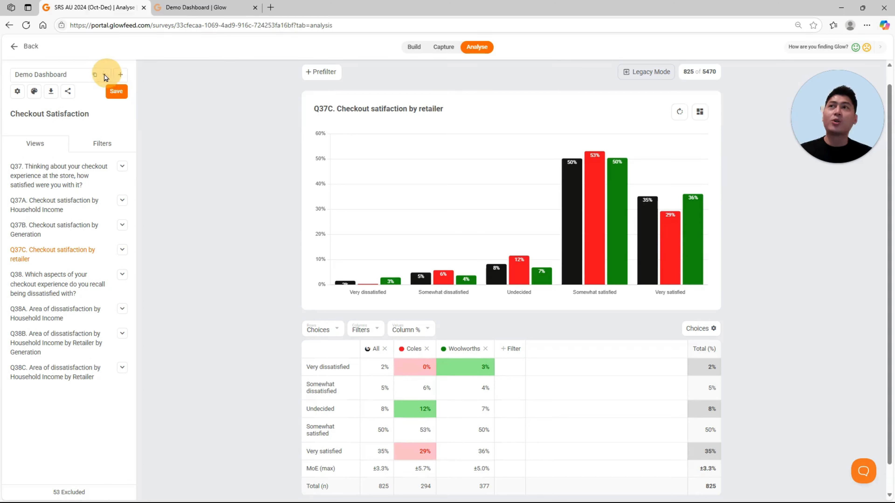
pyautogui.click(95, 75)
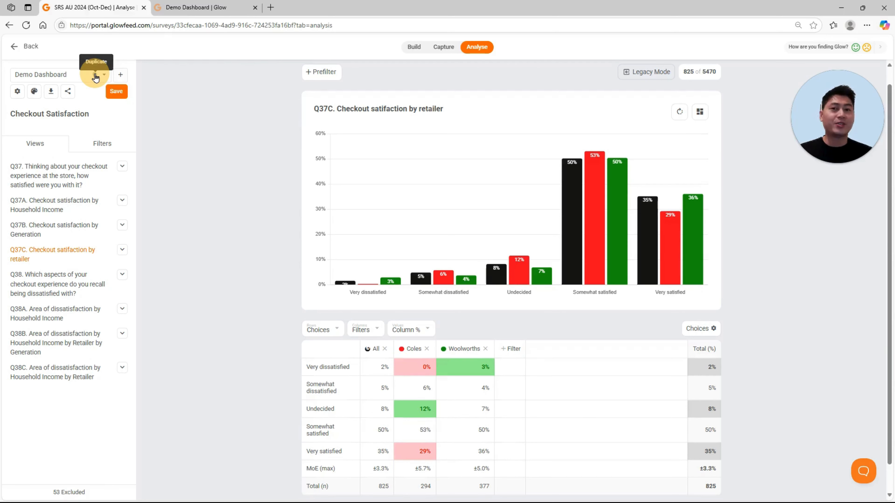
# Step: Switch to the Generation Dashboard, discarding the unsaved changes, and view its Q38 and Q37 charts
pyautogui.click(65, 75)
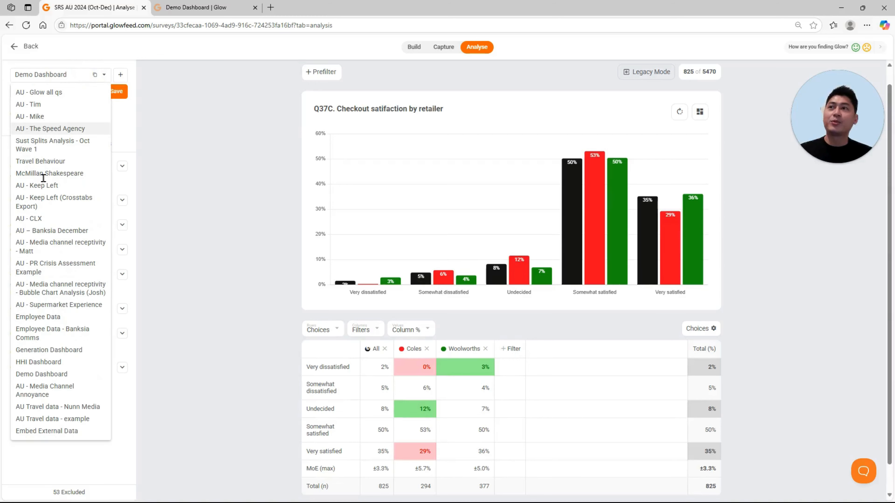
pyautogui.click(72, 349)
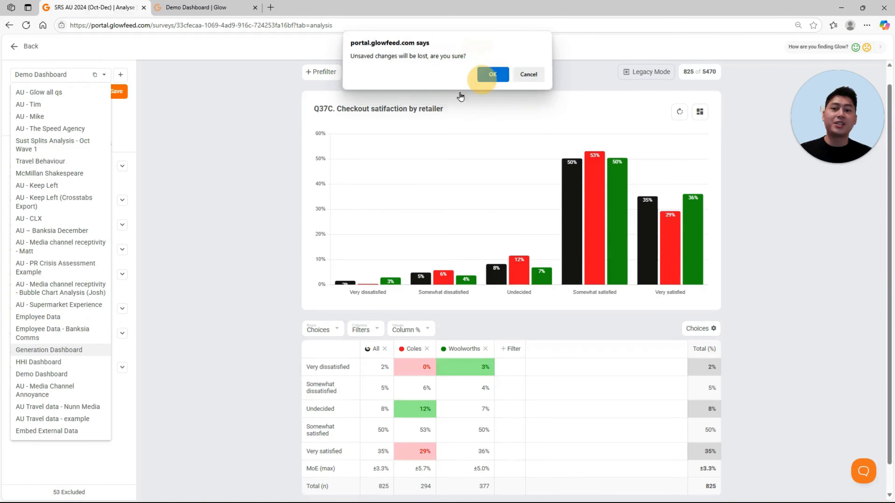
pyautogui.click(489, 79)
pyautogui.click(75, 209)
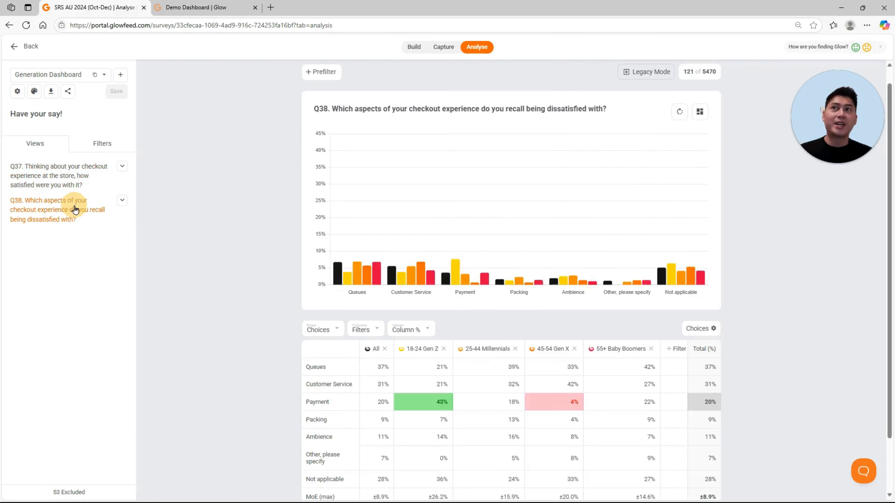
pyautogui.click(71, 166)
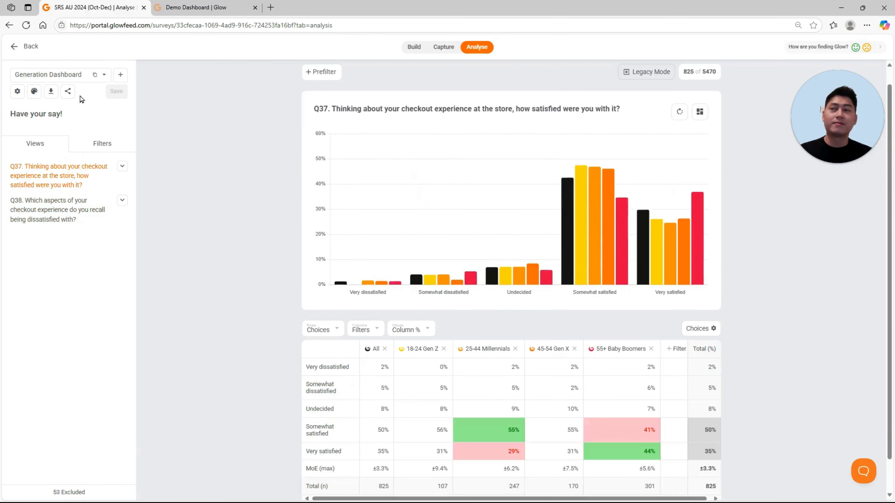
# Step: View the Q37 and Q38 results in the HHI Dashboard and return to the Demo Dashboard
pyautogui.click(71, 70)
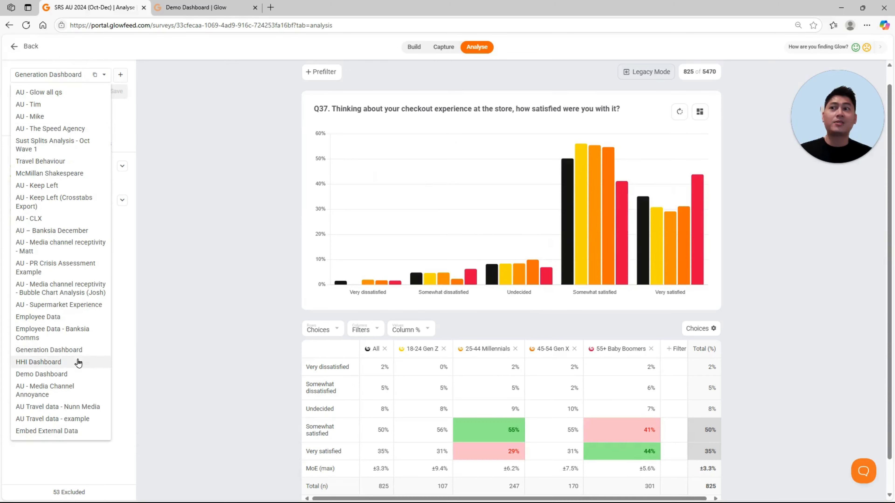
pyautogui.click(88, 362)
pyautogui.click(61, 203)
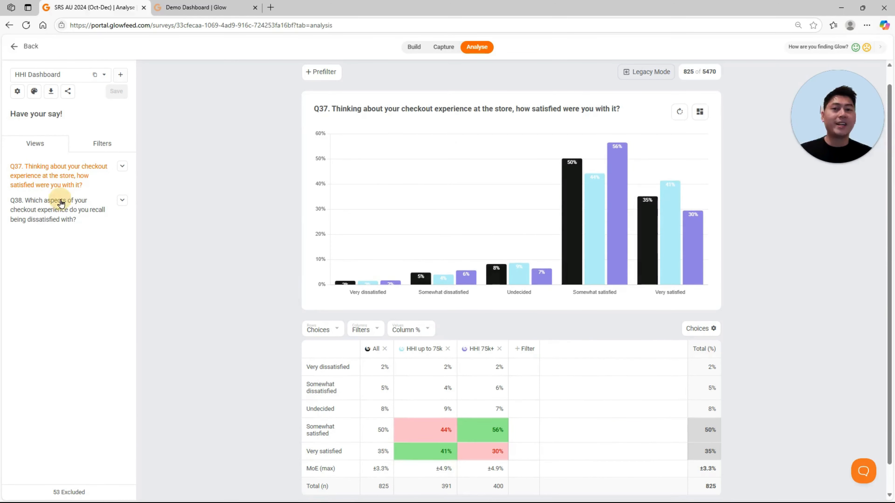
pyautogui.click(35, 177)
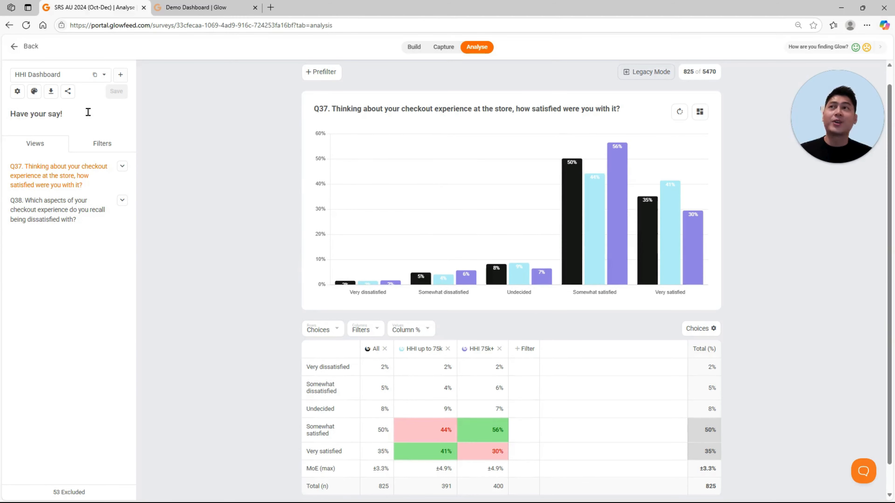
pyautogui.click(72, 78)
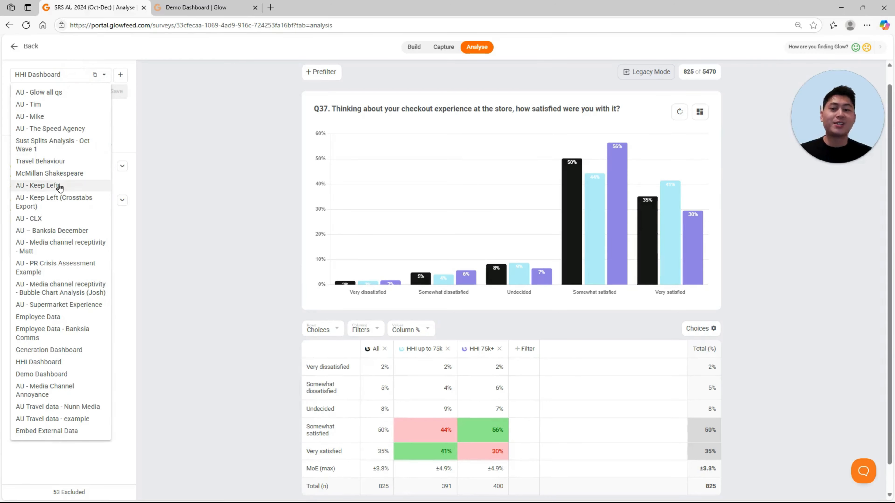
pyautogui.click(71, 374)
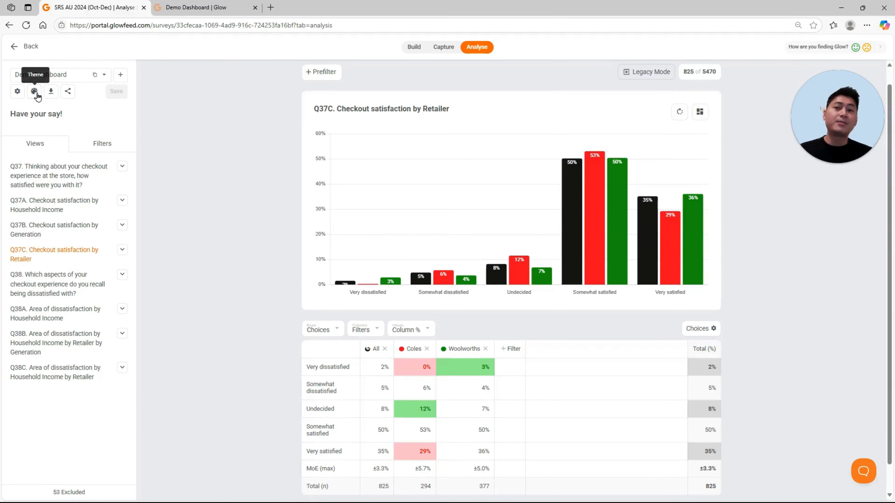
# Step: Review the themes available for the current view, including Coles vs WW, Generation and HHD Income
pyautogui.click(34, 92)
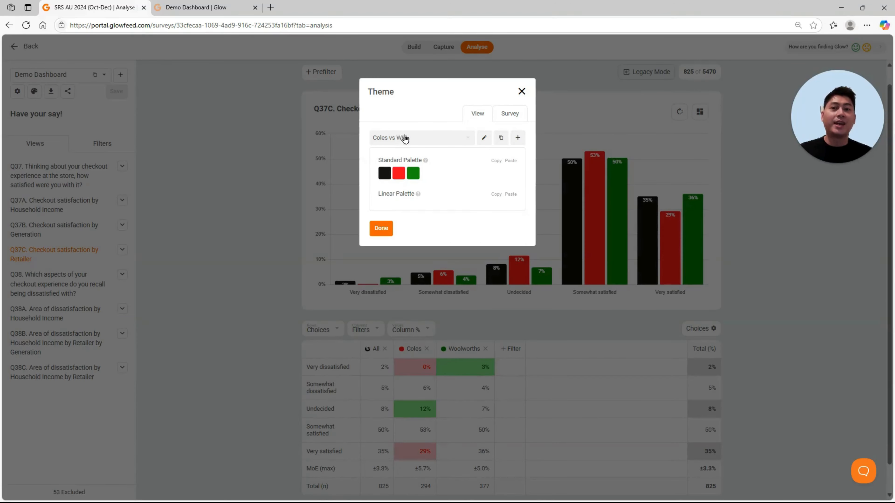
pyautogui.click(405, 139)
pyautogui.scroll(-5, 425, 186)
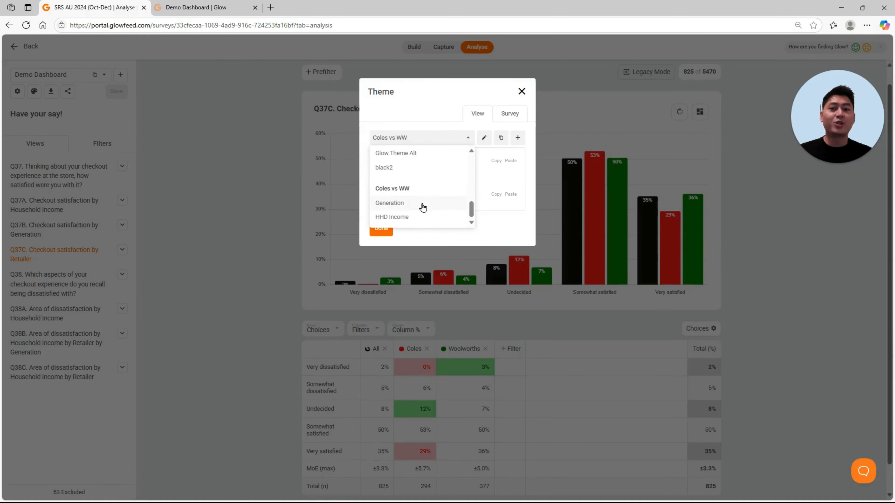
pyautogui.click(509, 141)
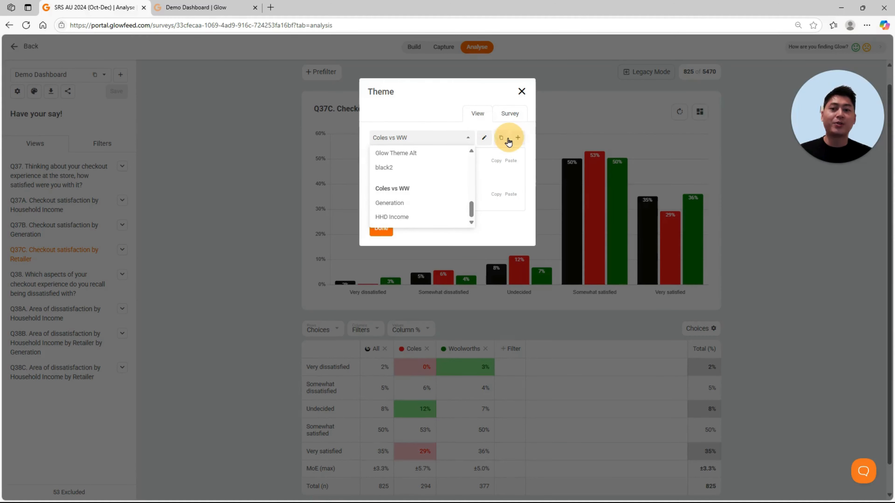
pyautogui.click(474, 121)
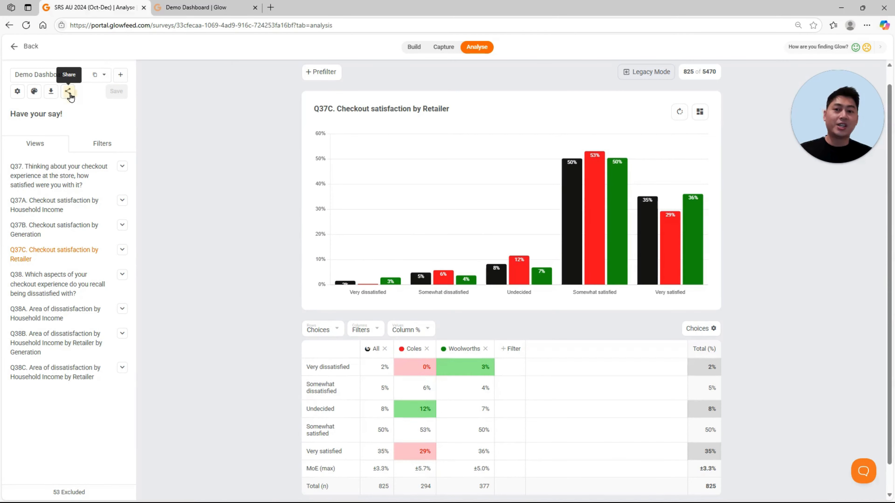
# Step: Copy the Demo Dashboard's share link and switch to the shared dashboard already open in the browser
pyautogui.click(69, 93)
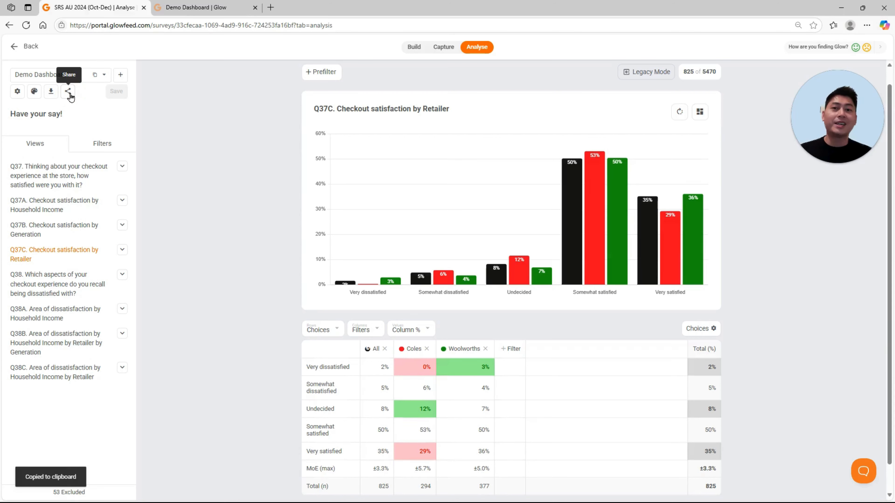
pyautogui.click(172, 5)
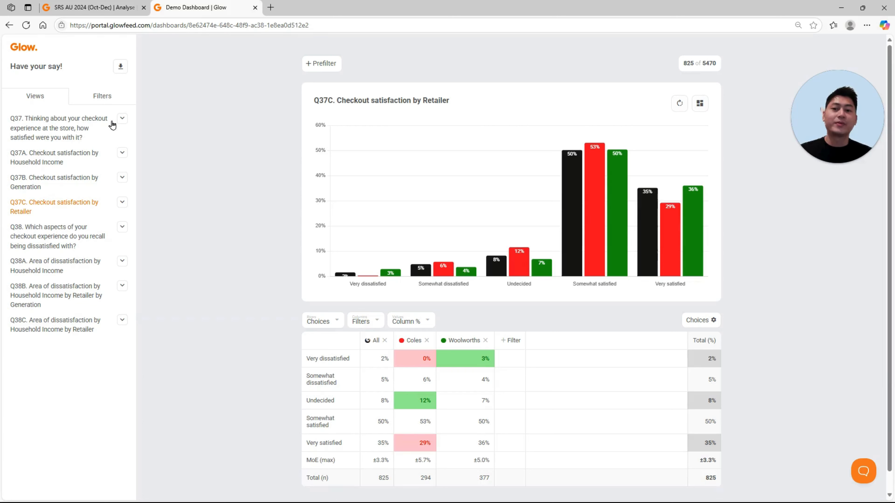
# Step: Review the download formats and the filters that can be added in the shared dashboard
pyautogui.click(122, 67)
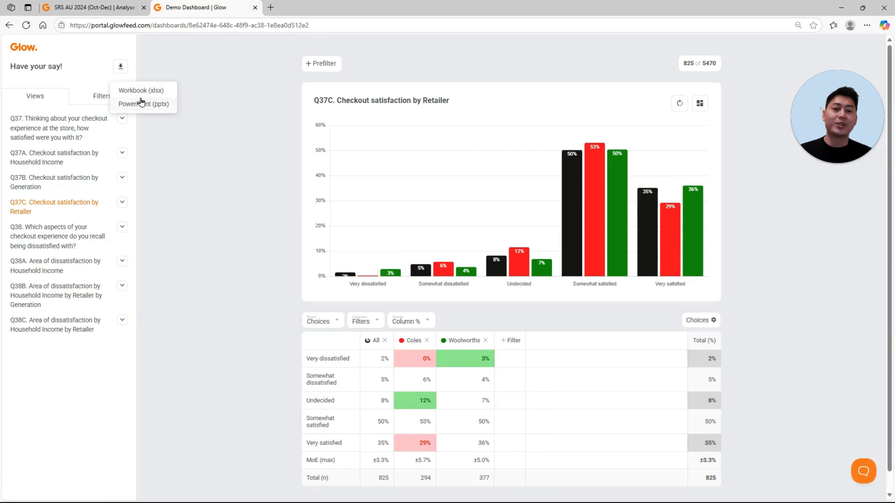
pyautogui.click(341, 265)
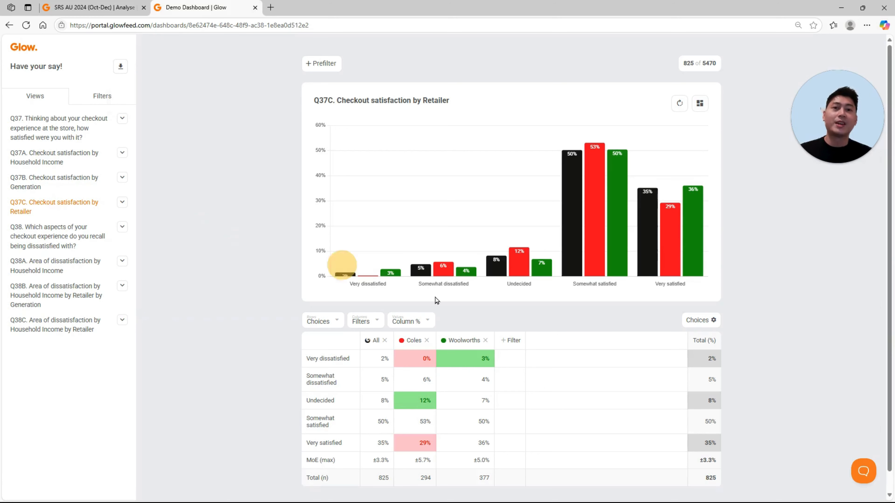
pyautogui.click(517, 342)
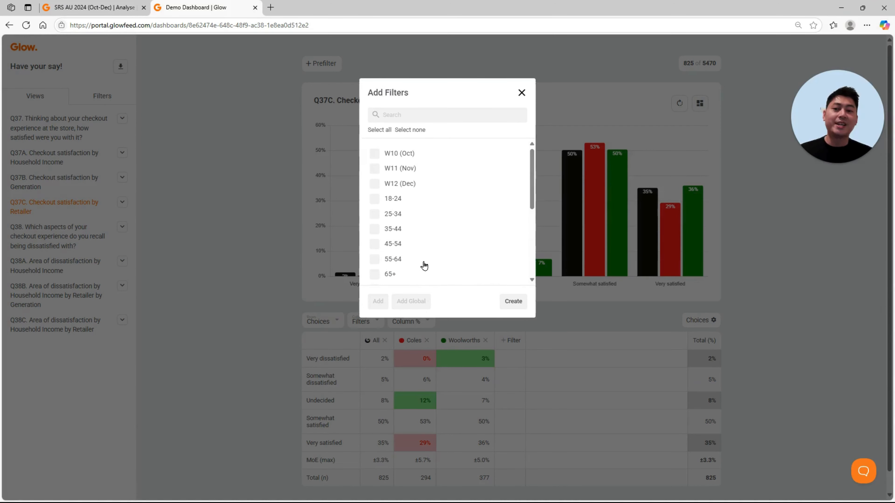
pyautogui.click(306, 214)
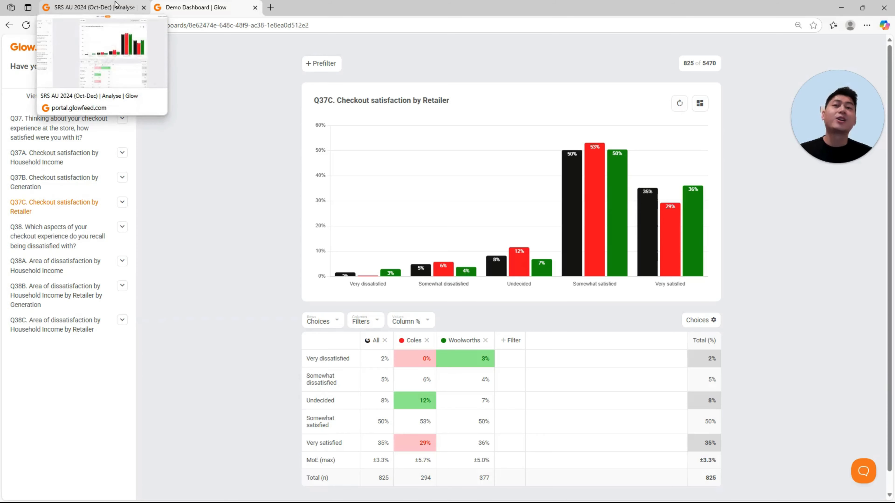
# Step: Go back to the survey's Analyse page and review the export formats for the Demo Dashboard
pyautogui.click(116, 6)
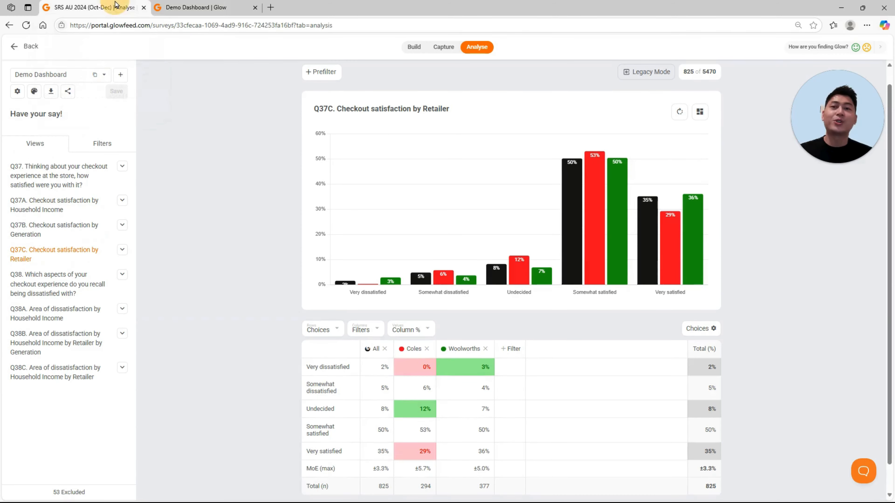
pyautogui.click(58, 94)
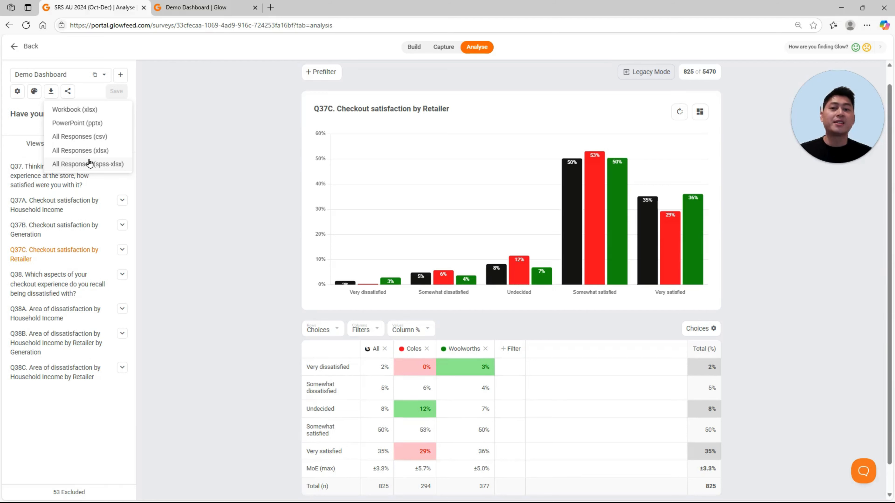
pyautogui.click(53, 96)
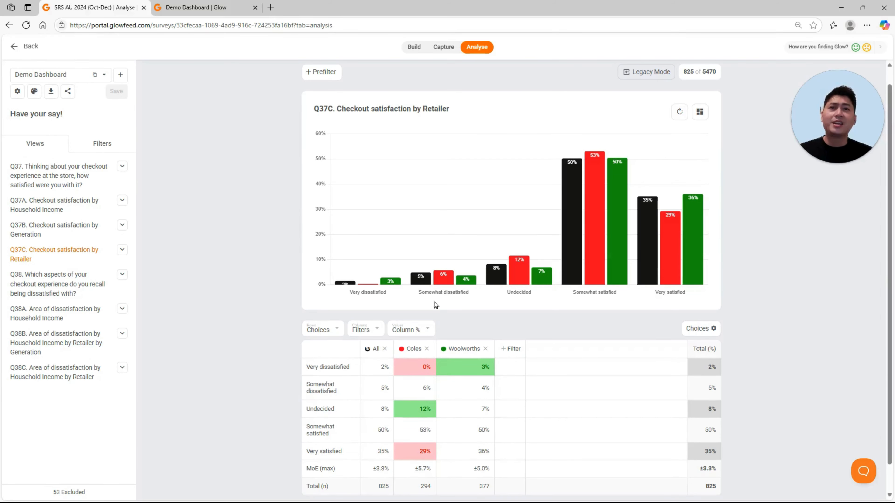
pyautogui.click(511, 352)
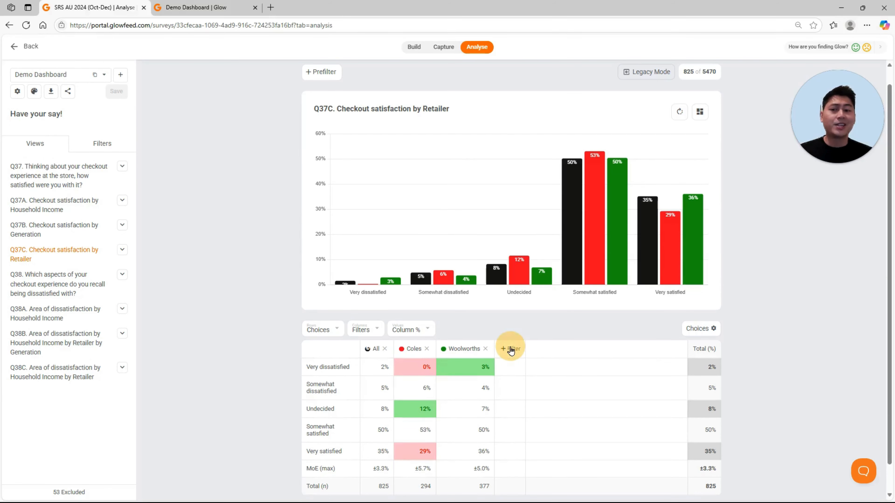
pyautogui.click(244, 238)
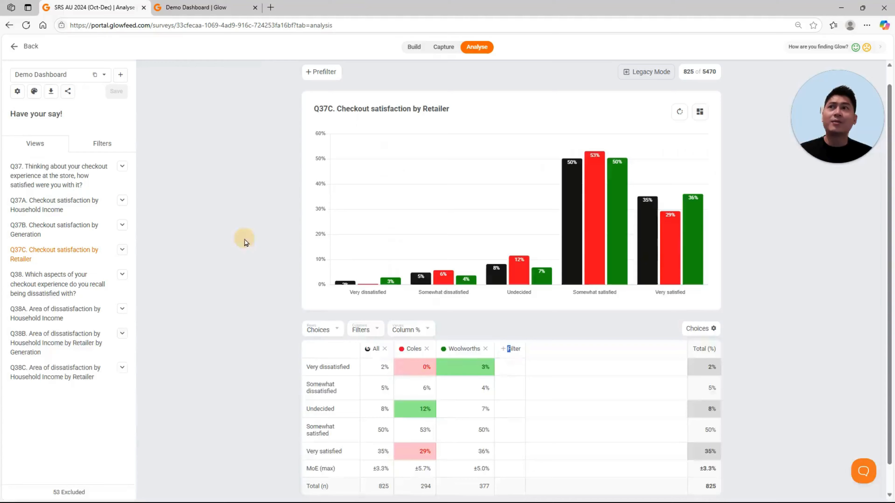
pyautogui.click(123, 200)
pyautogui.click(106, 129)
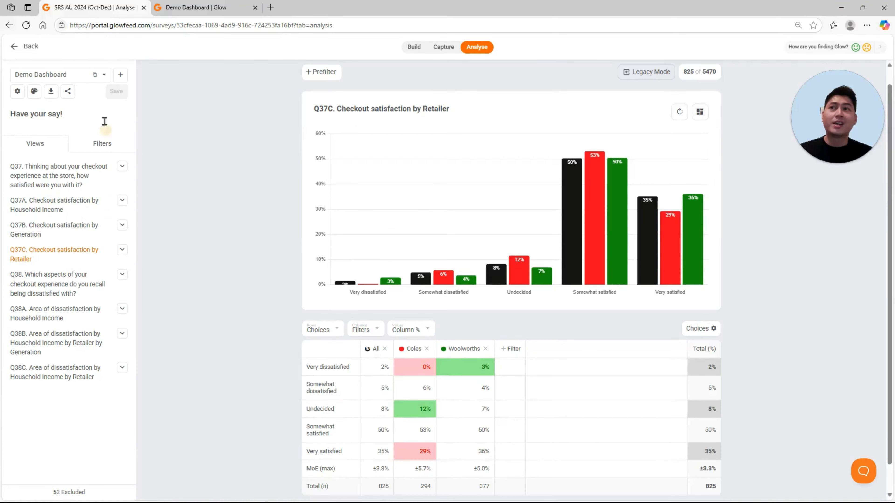
# Step: Copy the Demo Dashboard's share link again and recheck its export formats
pyautogui.click(68, 91)
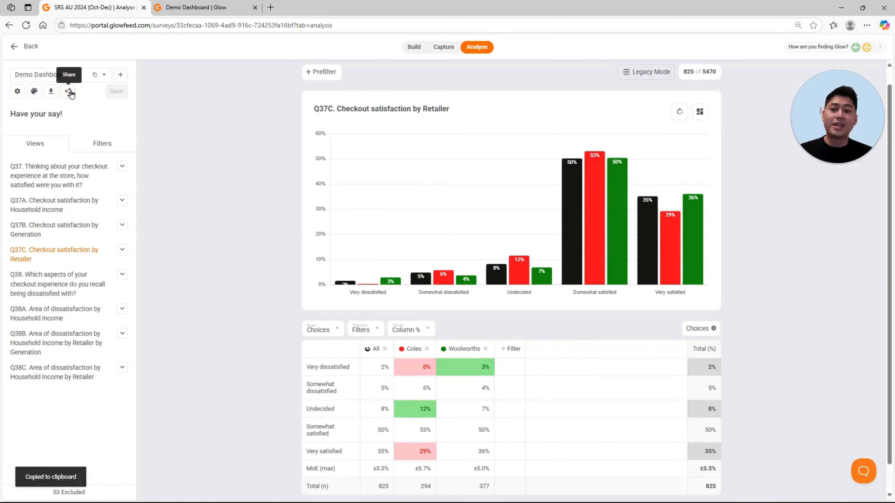
pyautogui.click(52, 92)
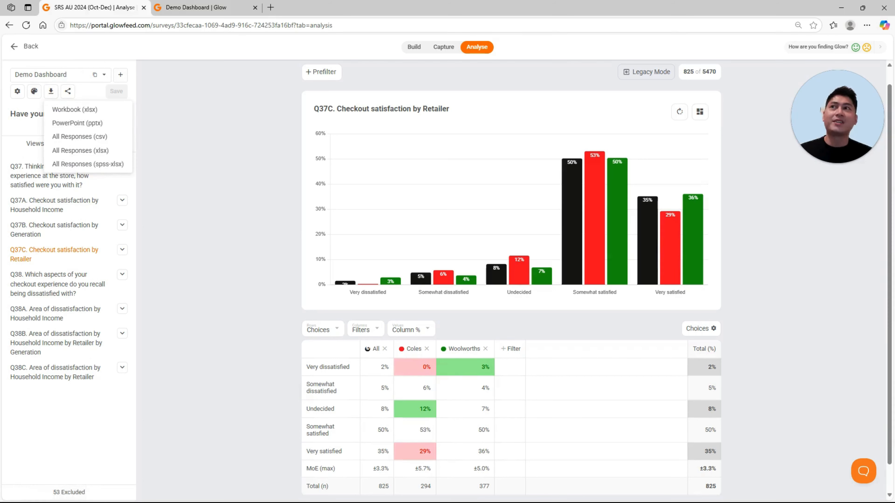
pyautogui.click(181, 191)
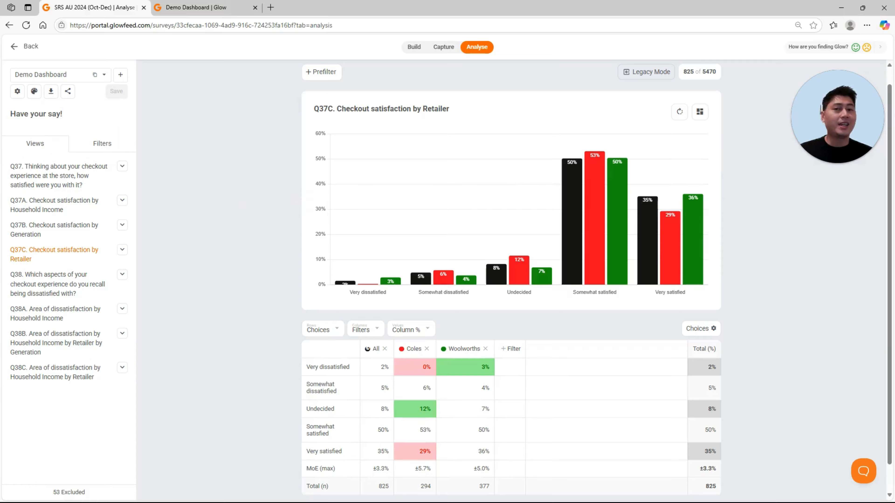